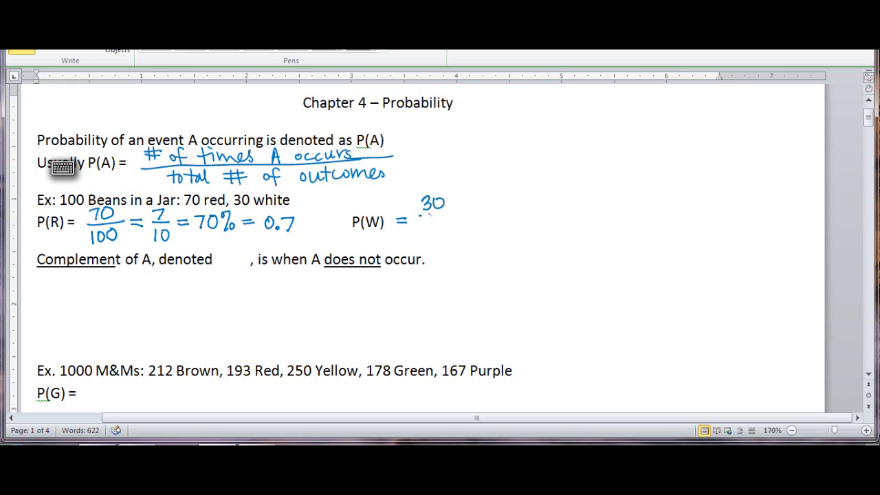
- Complete the chain P(W) = 30/100 = 3/10 = 30% = 0.3 in ink
{"action": "mouse_move", "coordinate": [436, 221]}
{"action": "left_mouse_down"}
{"action": "mouse_move", "coordinate": [498, 198]}
{"action": "mouse_move", "coordinate": [509, 215]}
{"action": "mouse_move", "coordinate": [490, 235]}
{"action": "left_mouse_up"}
{"action": "left_click_drag", "start_coordinate": [502, 223], "coordinate": [529, 212]}
{"action": "mouse_move", "coordinate": [519, 217]}
{"action": "left_mouse_down"}
{"action": "mouse_move", "coordinate": [549, 207]}
{"action": "mouse_move", "coordinate": [540, 220]}
{"action": "mouse_move", "coordinate": [568, 204]}
{"action": "left_mouse_up"}
{"action": "left_click_drag", "start_coordinate": [575, 202], "coordinate": [567, 223]}
{"action": "left_click_drag", "start_coordinate": [578, 217], "coordinate": [584, 221]}
{"action": "left_click_drag", "start_coordinate": [587, 211], "coordinate": [600, 216]}
{"action": "mouse_move", "coordinate": [614, 208]}
{"action": "left_mouse_down"}
{"action": "mouse_move", "coordinate": [609, 219]}
{"action": "mouse_move", "coordinate": [615, 206]}
{"action": "mouse_move", "coordinate": [632, 218]}
{"action": "left_mouse_up"}
{"action": "left_click_drag", "start_coordinate": [637, 206], "coordinate": [639, 220]}
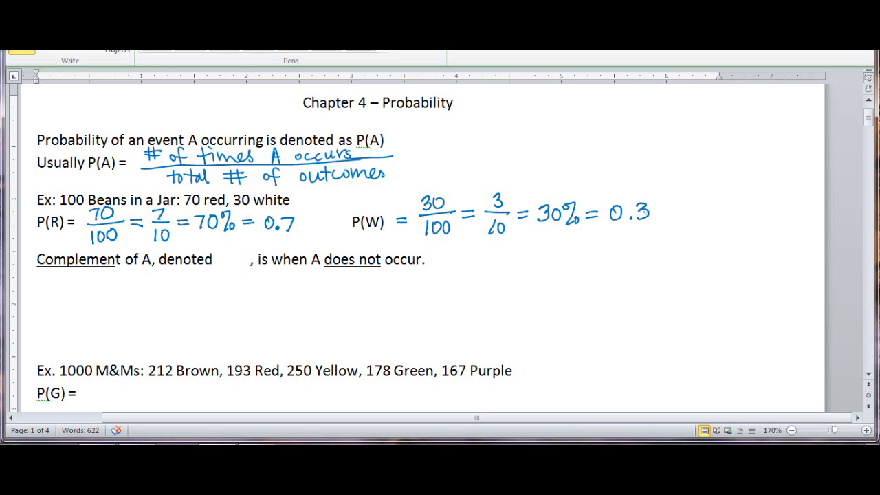
- Ink Ā after 'denoted' and begin P(Ā) beneath the complement line
{"action": "mouse_move", "coordinate": [232, 253]}
{"action": "left_mouse_down"}
{"action": "mouse_move", "coordinate": [226, 271]}
{"action": "mouse_move", "coordinate": [234, 261]}
{"action": "mouse_move", "coordinate": [237, 271]}
{"action": "left_mouse_up"}
{"action": "left_click_drag", "start_coordinate": [228, 265], "coordinate": [240, 243]}
{"action": "mouse_move", "coordinate": [56, 283]}
{"action": "left_mouse_down"}
{"action": "mouse_move", "coordinate": [56, 300]}
{"action": "mouse_move", "coordinate": [58, 291]}
{"action": "mouse_move", "coordinate": [74, 303]}
{"action": "mouse_move", "coordinate": [87, 285]}
{"action": "mouse_move", "coordinate": [93, 299]}
{"action": "left_mouse_up"}
{"action": "mouse_move", "coordinate": [83, 293]}
{"action": "left_mouse_down"}
{"action": "mouse_move", "coordinate": [94, 292]}
{"action": "mouse_move", "coordinate": [94, 277]}
{"action": "mouse_move", "coordinate": [104, 299]}
{"action": "mouse_move", "coordinate": [121, 289]}
{"action": "mouse_move", "coordinate": [173, 302]}
{"action": "mouse_move", "coordinate": [173, 292]}
{"action": "mouse_move", "coordinate": [191, 305]}
{"action": "mouse_move", "coordinate": [206, 292]}
{"action": "left_mouse_up"}
- Finish P(Ā) = 1 − P(A), label it 'decimal', and write P(Ā) = 100 − P(A) beside it
{"action": "left_click_drag", "start_coordinate": [213, 278], "coordinate": [215, 304]}
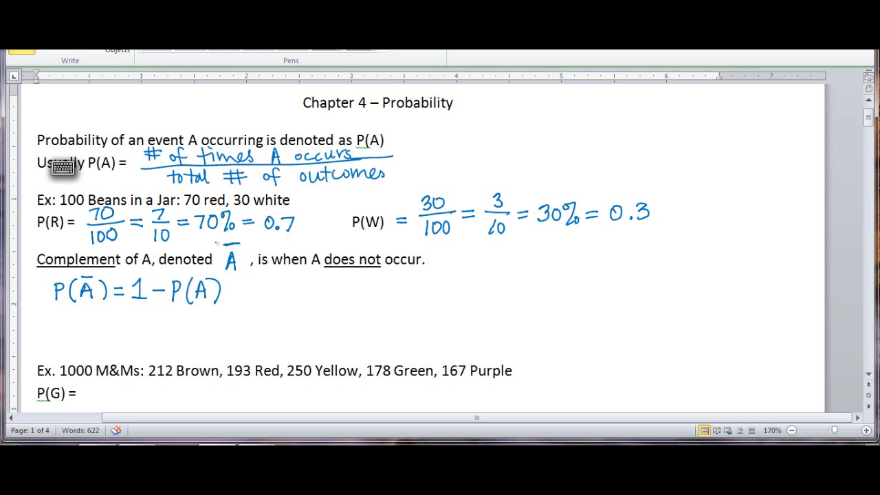
{"action": "mouse_move", "coordinate": [107, 321]}
{"action": "left_mouse_down"}
{"action": "mouse_move", "coordinate": [108, 328]}
{"action": "mouse_move", "coordinate": [177, 329]}
{"action": "left_mouse_up"}
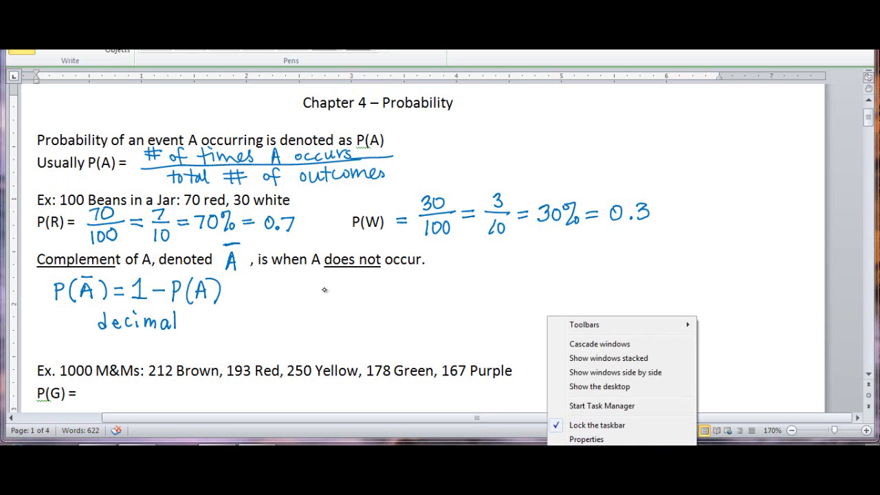
{"action": "mouse_move", "coordinate": [282, 287]}
{"action": "left_mouse_down"}
{"action": "mouse_move", "coordinate": [340, 282]}
{"action": "mouse_move", "coordinate": [357, 295]}
{"action": "mouse_move", "coordinate": [353, 284]}
{"action": "mouse_move", "coordinate": [357, 298]}
{"action": "mouse_move", "coordinate": [365, 277]}
{"action": "left_mouse_up"}
{"action": "mouse_move", "coordinate": [363, 275]}
{"action": "left_mouse_down"}
{"action": "mouse_move", "coordinate": [364, 301]}
{"action": "mouse_move", "coordinate": [390, 288]}
{"action": "mouse_move", "coordinate": [411, 298]}
{"action": "mouse_move", "coordinate": [431, 283]}
{"action": "left_mouse_up"}
{"action": "left_click_drag", "start_coordinate": [447, 289], "coordinate": [467, 298]}
{"action": "mouse_move", "coordinate": [468, 280]}
{"action": "left_mouse_down"}
{"action": "mouse_move", "coordinate": [483, 301]}
{"action": "mouse_move", "coordinate": [501, 293]}
{"action": "left_mouse_up"}
{"action": "left_click_drag", "start_coordinate": [505, 279], "coordinate": [507, 304]}
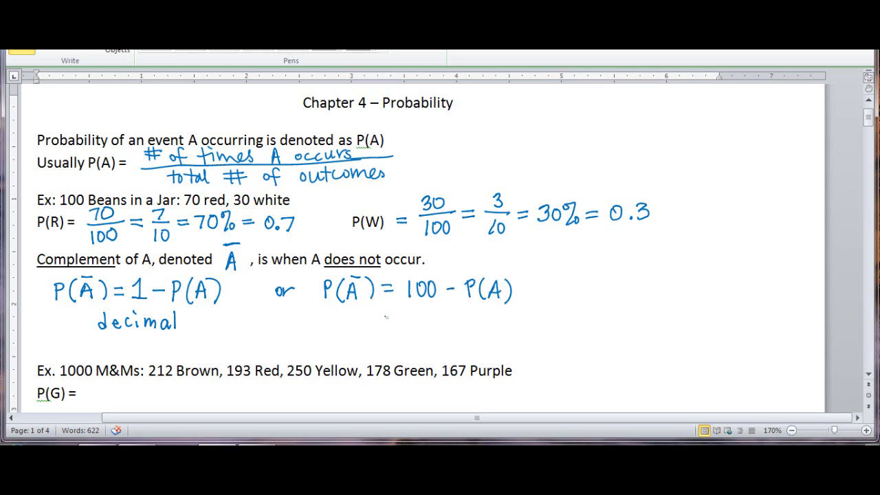
- Label the second formula 'percents' underneath it
{"action": "mouse_move", "coordinate": [382, 316]}
{"action": "left_mouse_down"}
{"action": "mouse_move", "coordinate": [381, 337]}
{"action": "mouse_move", "coordinate": [383, 327]}
{"action": "left_mouse_up"}
{"action": "mouse_move", "coordinate": [392, 323]}
{"action": "left_mouse_down"}
{"action": "mouse_move", "coordinate": [413, 317]}
{"action": "mouse_move", "coordinate": [436, 327]}
{"action": "left_mouse_up"}
{"action": "mouse_move", "coordinate": [438, 320]}
{"action": "left_mouse_down"}
{"action": "mouse_move", "coordinate": [449, 329]}
{"action": "mouse_move", "coordinate": [452, 317]}
{"action": "left_mouse_up"}
{"action": "left_click_drag", "start_coordinate": [461, 316], "coordinate": [453, 328]}
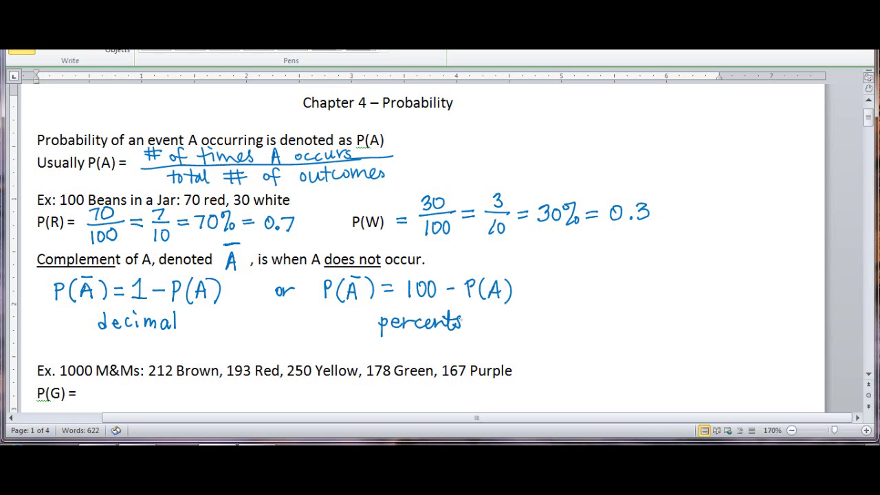
- Scroll down to the M&M example, underline 1000 M&Ms and 178 Green, and write P(G) = 178/1000
{"action": "scroll", "coordinate": [442, 248], "scroll_direction": "down", "scroll_amount": 1}
{"action": "scroll", "coordinate": [442, 248], "scroll_direction": "down", "scroll_amount": 5}
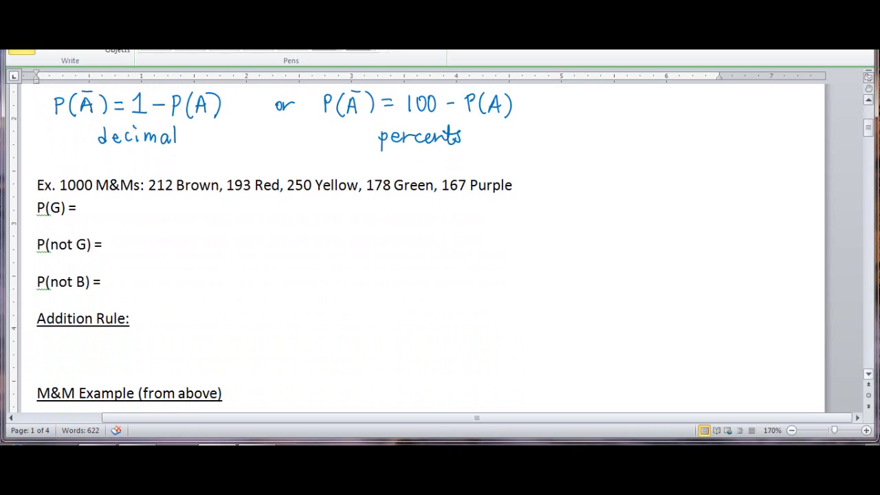
{"action": "left_click_drag", "start_coordinate": [62, 194], "coordinate": [142, 192]}
{"action": "left_click_drag", "start_coordinate": [96, 199], "coordinate": [95, 214]}
{"action": "mouse_move", "coordinate": [100, 200]}
{"action": "left_mouse_down"}
{"action": "mouse_move", "coordinate": [109, 200]}
{"action": "mouse_move", "coordinate": [105, 215]}
{"action": "mouse_move", "coordinate": [122, 199]}
{"action": "left_mouse_up"}
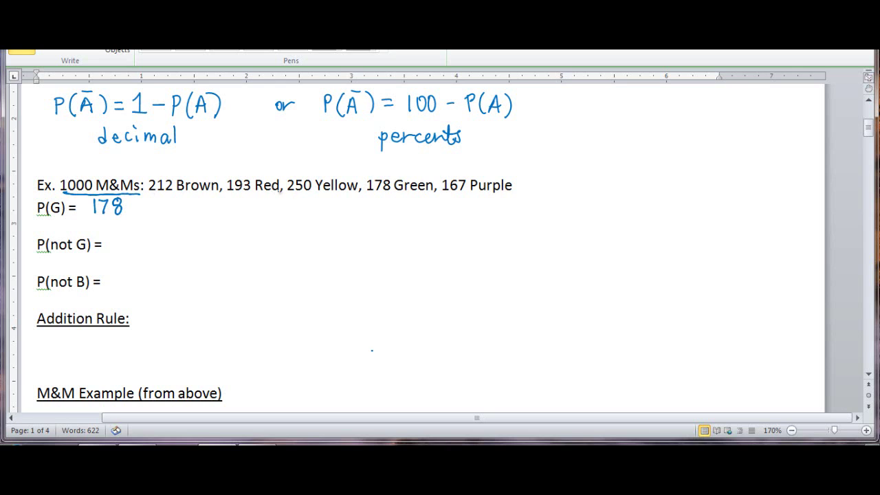
{"action": "left_click_drag", "start_coordinate": [370, 193], "coordinate": [394, 193]}
{"action": "mouse_move", "coordinate": [135, 200]}
{"action": "left_mouse_down"}
{"action": "mouse_move", "coordinate": [116, 224]}
{"action": "mouse_move", "coordinate": [143, 211]}
{"action": "mouse_move", "coordinate": [170, 222]}
{"action": "mouse_move", "coordinate": [192, 206]}
{"action": "mouse_move", "coordinate": [197, 213]}
{"action": "left_mouse_up"}
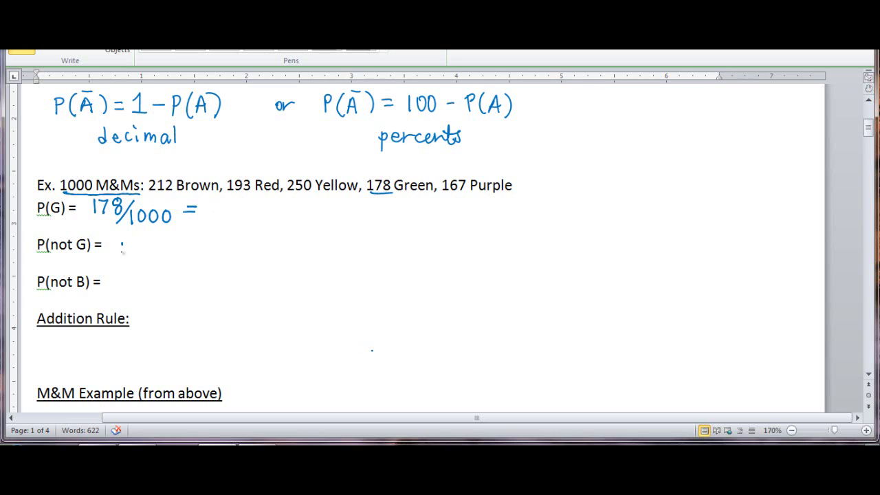
- Start the not-green line as P(Ḡ) = 1 − P(G) = 1 − 178
{"action": "left_click_drag", "start_coordinate": [121, 244], "coordinate": [122, 257]}
{"action": "mouse_move", "coordinate": [121, 242]}
{"action": "left_mouse_down"}
{"action": "mouse_move", "coordinate": [131, 242]}
{"action": "mouse_move", "coordinate": [124, 252]}
{"action": "left_mouse_up"}
{"action": "mouse_move", "coordinate": [146, 236]}
{"action": "left_mouse_down"}
{"action": "mouse_move", "coordinate": [144, 261]}
{"action": "mouse_move", "coordinate": [172, 250]}
{"action": "mouse_move", "coordinate": [171, 232]}
{"action": "mouse_move", "coordinate": [190, 244]}
{"action": "mouse_move", "coordinate": [180, 260]}
{"action": "mouse_move", "coordinate": [244, 233]}
{"action": "mouse_move", "coordinate": [245, 254]}
{"action": "mouse_move", "coordinate": [267, 240]}
{"action": "mouse_move", "coordinate": [282, 254]}
{"action": "mouse_move", "coordinate": [284, 244]}
{"action": "mouse_move", "coordinate": [303, 254]}
{"action": "mouse_move", "coordinate": [324, 242]}
{"action": "left_mouse_up"}
{"action": "mouse_move", "coordinate": [330, 232]}
{"action": "left_mouse_down"}
{"action": "mouse_move", "coordinate": [331, 253]}
{"action": "mouse_move", "coordinate": [380, 229]}
{"action": "mouse_move", "coordinate": [377, 249]}
{"action": "mouse_move", "coordinate": [447, 221]}
{"action": "mouse_move", "coordinate": [455, 237]}
{"action": "mouse_move", "coordinate": [428, 256]}
{"action": "mouse_move", "coordinate": [435, 246]}
{"action": "mouse_move", "coordinate": [448, 249]}
{"action": "left_mouse_up"}
- Continue P(not G) with 1 − 178/1000 = 1000/1000 − 178/1000 =
{"action": "left_click_drag", "start_coordinate": [455, 244], "coordinate": [456, 245]}
{"action": "left_click_drag", "start_coordinate": [471, 234], "coordinate": [480, 238]}
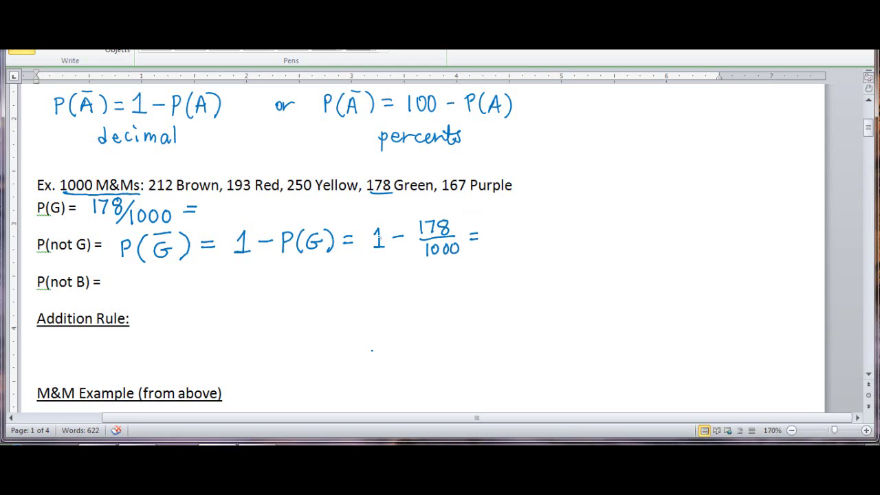
{"action": "mouse_move", "coordinate": [501, 216]}
{"action": "left_mouse_down"}
{"action": "mouse_move", "coordinate": [499, 233]}
{"action": "mouse_move", "coordinate": [509, 218]}
{"action": "mouse_move", "coordinate": [520, 221]}
{"action": "left_mouse_up"}
{"action": "mouse_move", "coordinate": [529, 218]}
{"action": "left_mouse_down"}
{"action": "mouse_move", "coordinate": [547, 234]}
{"action": "mouse_move", "coordinate": [506, 252]}
{"action": "left_mouse_up"}
{"action": "left_click_drag", "start_coordinate": [513, 242], "coordinate": [522, 243]}
{"action": "left_click_drag", "start_coordinate": [531, 242], "coordinate": [535, 242]}
{"action": "mouse_move", "coordinate": [553, 237]}
{"action": "left_mouse_down"}
{"action": "mouse_move", "coordinate": [586, 232]}
{"action": "mouse_move", "coordinate": [599, 217]}
{"action": "left_mouse_up"}
{"action": "mouse_move", "coordinate": [572, 234]}
{"action": "left_mouse_down"}
{"action": "mouse_move", "coordinate": [607, 234]}
{"action": "mouse_move", "coordinate": [581, 253]}
{"action": "mouse_move", "coordinate": [588, 243]}
{"action": "left_mouse_up"}
{"action": "left_click_drag", "start_coordinate": [596, 243], "coordinate": [602, 244]}
{"action": "left_click_drag", "start_coordinate": [608, 244], "coordinate": [623, 231]}
{"action": "mouse_move", "coordinate": [612, 237]}
{"action": "left_mouse_down"}
{"action": "mouse_move", "coordinate": [642, 216]}
{"action": "mouse_move", "coordinate": [680, 232]}
{"action": "mouse_move", "coordinate": [642, 254]}
{"action": "left_mouse_up"}
- Write the result 822/1000 followed by an equals sign
{"action": "left_click_drag", "start_coordinate": [651, 242], "coordinate": [650, 242]}
{"action": "left_click_drag", "start_coordinate": [662, 242], "coordinate": [661, 243]}
{"action": "left_click_drag", "start_coordinate": [673, 242], "coordinate": [674, 243]}
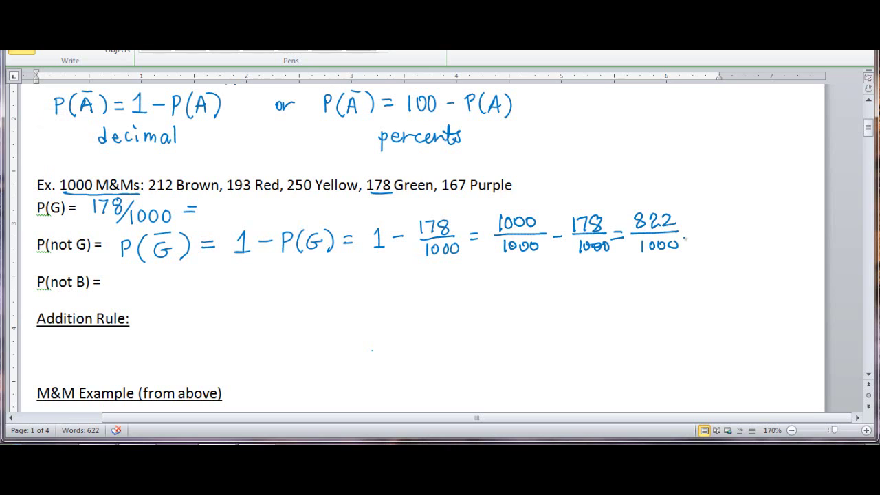
{"action": "mouse_move", "coordinate": [686, 232]}
{"action": "left_mouse_down"}
{"action": "mouse_move", "coordinate": [722, 215]}
{"action": "mouse_move", "coordinate": [753, 216]}
{"action": "left_mouse_up"}
- Write the other colours' sum (212+193+250+167)/1000 and begin P(B̄) on the not-brown line
{"action": "mouse_move", "coordinate": [758, 212]}
{"action": "left_mouse_down"}
{"action": "mouse_move", "coordinate": [787, 211]}
{"action": "mouse_move", "coordinate": [764, 222]}
{"action": "left_mouse_up"}
{"action": "mouse_move", "coordinate": [759, 218]}
{"action": "left_mouse_down"}
{"action": "mouse_move", "coordinate": [759, 228]}
{"action": "mouse_move", "coordinate": [769, 226]}
{"action": "left_mouse_up"}
{"action": "mouse_move", "coordinate": [781, 217]}
{"action": "left_mouse_down"}
{"action": "mouse_move", "coordinate": [777, 226]}
{"action": "mouse_move", "coordinate": [787, 230]}
{"action": "left_mouse_up"}
{"action": "left_click_drag", "start_coordinate": [700, 235], "coordinate": [801, 229]}
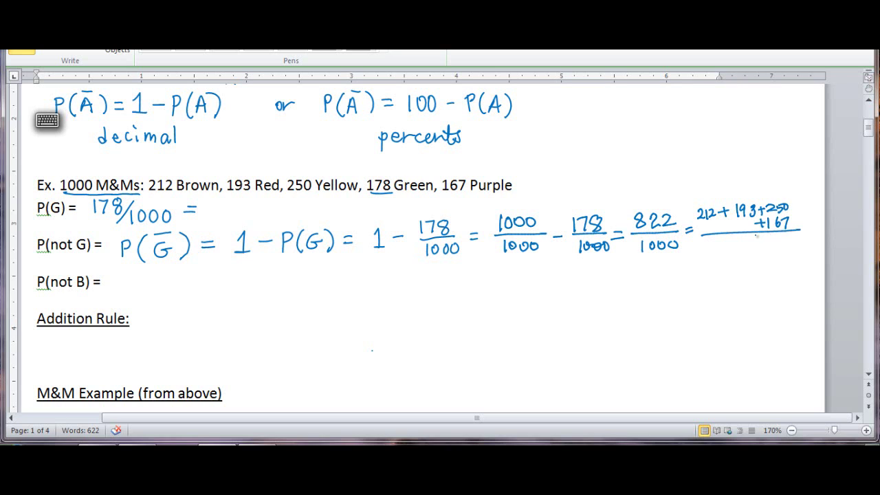
{"action": "left_click_drag", "start_coordinate": [742, 241], "coordinate": [741, 250]}
{"action": "left_click_drag", "start_coordinate": [750, 243], "coordinate": [761, 250]}
{"action": "left_click_drag", "start_coordinate": [771, 242], "coordinate": [773, 249]}
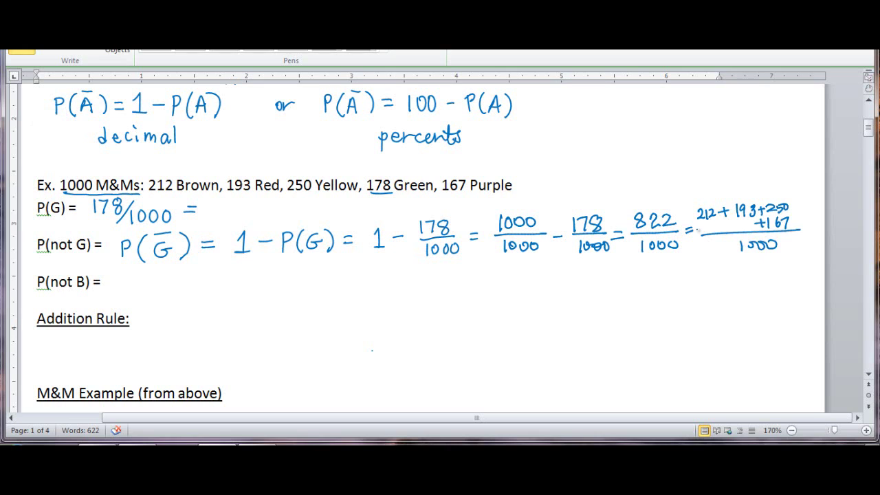
{"action": "mouse_move", "coordinate": [123, 275]}
{"action": "left_mouse_down"}
{"action": "mouse_move", "coordinate": [122, 295]}
{"action": "mouse_move", "coordinate": [124, 286]}
{"action": "mouse_move", "coordinate": [145, 300]}
{"action": "mouse_move", "coordinate": [169, 267]}
{"action": "left_mouse_up"}
- Write P(B̄) = 1 − P(B) = 1 − on the not-brown line
{"action": "left_click_drag", "start_coordinate": [175, 271], "coordinate": [177, 296]}
{"action": "left_click_drag", "start_coordinate": [191, 283], "coordinate": [205, 281]}
{"action": "left_click_drag", "start_coordinate": [195, 289], "coordinate": [255, 282]}
{"action": "mouse_move", "coordinate": [270, 273]}
{"action": "left_mouse_down"}
{"action": "mouse_move", "coordinate": [269, 294]}
{"action": "mouse_move", "coordinate": [270, 283]}
{"action": "mouse_move", "coordinate": [295, 293]}
{"action": "left_mouse_up"}
{"action": "left_click_drag", "start_coordinate": [295, 273], "coordinate": [295, 294]}
{"action": "mouse_move", "coordinate": [307, 271]}
{"action": "left_mouse_down"}
{"action": "mouse_move", "coordinate": [309, 297]}
{"action": "mouse_move", "coordinate": [344, 285]}
{"action": "left_mouse_up"}
{"action": "mouse_move", "coordinate": [345, 278]}
{"action": "left_mouse_down"}
{"action": "mouse_move", "coordinate": [356, 272]}
{"action": "mouse_move", "coordinate": [355, 292]}
{"action": "left_mouse_up"}
{"action": "left_click_drag", "start_coordinate": [349, 291], "coordinate": [381, 281]}
- Dismiss the stray taskbar menu, underline 212 Brown, and finish 212/1000 = 788/1000
{"action": "right_click", "coordinate": [510, 451]}
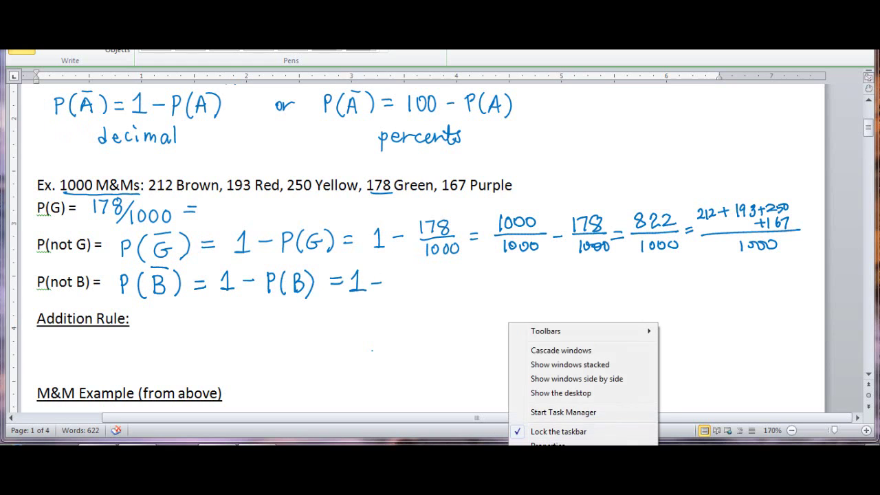
{"action": "left_click", "coordinate": [150, 196]}
{"action": "left_click_drag", "start_coordinate": [148, 196], "coordinate": [173, 195]}
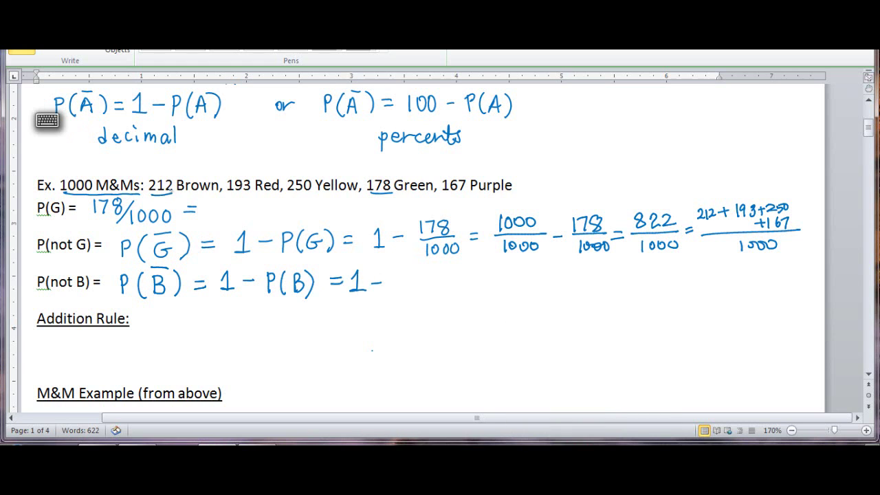
{"action": "left_click_drag", "start_coordinate": [396, 274], "coordinate": [409, 281]}
{"action": "mouse_move", "coordinate": [412, 272]}
{"action": "left_mouse_down"}
{"action": "mouse_move", "coordinate": [437, 282]}
{"action": "mouse_move", "coordinate": [408, 302]}
{"action": "left_mouse_up"}
{"action": "left_click_drag", "start_coordinate": [417, 292], "coordinate": [423, 293]}
{"action": "left_click_drag", "start_coordinate": [433, 293], "coordinate": [459, 281]}
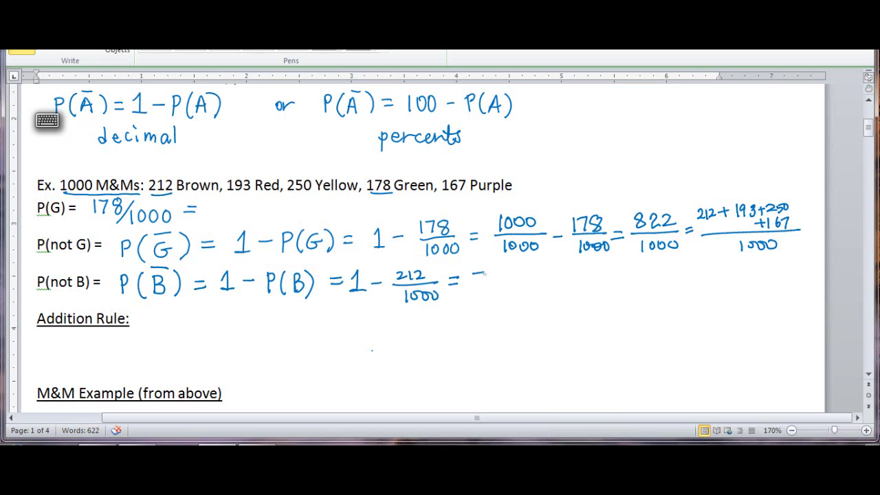
{"action": "mouse_move", "coordinate": [474, 273]}
{"action": "left_mouse_down"}
{"action": "mouse_move", "coordinate": [480, 286]}
{"action": "mouse_move", "coordinate": [508, 277]}
{"action": "mouse_move", "coordinate": [513, 286]}
{"action": "mouse_move", "coordinate": [482, 305]}
{"action": "mouse_move", "coordinate": [489, 297]}
{"action": "left_mouse_up"}
{"action": "left_click_drag", "start_coordinate": [499, 297], "coordinate": [510, 298]}
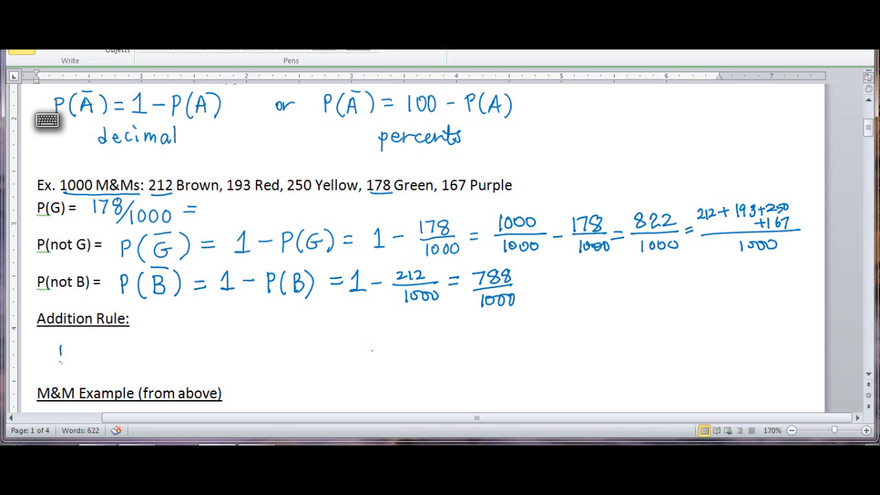
- Start the Addition Rule line with P(A
{"action": "left_click_drag", "start_coordinate": [60, 356], "coordinate": [60, 365]}
{"action": "left_click_drag", "start_coordinate": [59, 345], "coordinate": [81, 364]}
{"action": "mouse_move", "coordinate": [91, 346]}
{"action": "left_mouse_down"}
{"action": "mouse_move", "coordinate": [141, 359]}
{"action": "mouse_move", "coordinate": [149, 344]}
{"action": "mouse_move", "coordinate": [158, 362]}
{"action": "mouse_move", "coordinate": [187, 348]}
{"action": "left_mouse_up"}
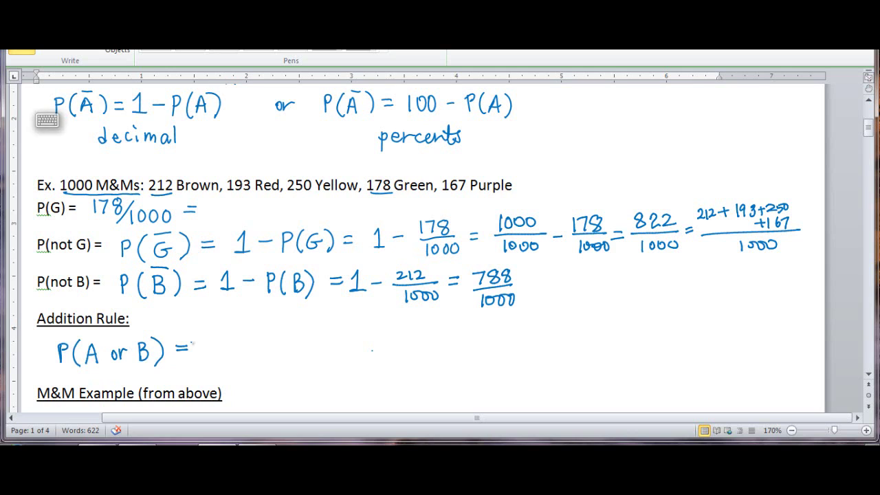
- Write the expanded form = P(A or B or both) after P(A or B)
{"action": "mouse_move", "coordinate": [206, 336]}
{"action": "left_mouse_down"}
{"action": "mouse_move", "coordinate": [207, 359]}
{"action": "mouse_move", "coordinate": [208, 349]}
{"action": "mouse_move", "coordinate": [220, 360]}
{"action": "left_mouse_up"}
{"action": "mouse_move", "coordinate": [227, 359]}
{"action": "left_mouse_down"}
{"action": "mouse_move", "coordinate": [234, 341]}
{"action": "mouse_move", "coordinate": [240, 358]}
{"action": "left_mouse_up"}
{"action": "mouse_move", "coordinate": [229, 349]}
{"action": "left_mouse_down"}
{"action": "mouse_move", "coordinate": [333, 338]}
{"action": "mouse_move", "coordinate": [324, 352]}
{"action": "mouse_move", "coordinate": [348, 341]}
{"action": "left_mouse_up"}
{"action": "mouse_move", "coordinate": [349, 332]}
{"action": "left_mouse_down"}
{"action": "mouse_move", "coordinate": [365, 352]}
{"action": "mouse_move", "coordinate": [392, 347]}
{"action": "left_mouse_up"}
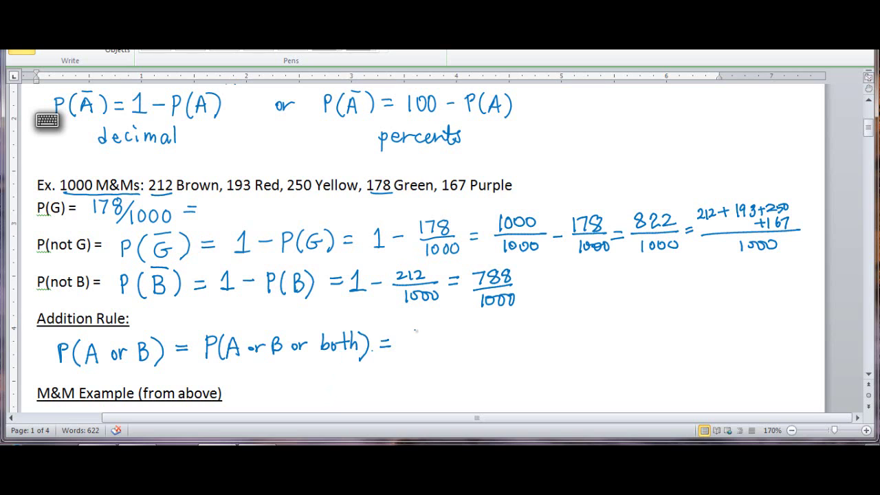
- Erase the trailing equals sign, draw an arrow, and begin P(A after it
{"action": "mouse_move", "coordinate": [383, 344]}
{"action": "left_mouse_down"}
{"action": "mouse_move", "coordinate": [393, 347]}
{"action": "mouse_move", "coordinate": [386, 352]}
{"action": "mouse_move", "coordinate": [411, 350]}
{"action": "mouse_move", "coordinate": [427, 333]}
{"action": "mouse_move", "coordinate": [417, 343]}
{"action": "left_mouse_up"}
{"action": "left_click", "coordinate": [22, 51]}
{"action": "left_click_drag", "start_coordinate": [428, 335], "coordinate": [424, 352]}
{"action": "mouse_move", "coordinate": [438, 335]}
{"action": "left_mouse_down"}
{"action": "mouse_move", "coordinate": [431, 351]}
{"action": "mouse_move", "coordinate": [445, 351]}
{"action": "left_mouse_up"}
- Complete P(A∪B) and annotate the ∪ with an arrow and 'or (union)' in dark red
{"action": "mouse_move", "coordinate": [434, 345]}
{"action": "left_mouse_down"}
{"action": "mouse_move", "coordinate": [455, 347]}
{"action": "mouse_move", "coordinate": [468, 335]}
{"action": "mouse_move", "coordinate": [472, 352]}
{"action": "left_mouse_up"}
{"action": "mouse_move", "coordinate": [472, 335]}
{"action": "left_mouse_down"}
{"action": "mouse_move", "coordinate": [473, 352]}
{"action": "mouse_move", "coordinate": [488, 355]}
{"action": "left_mouse_up"}
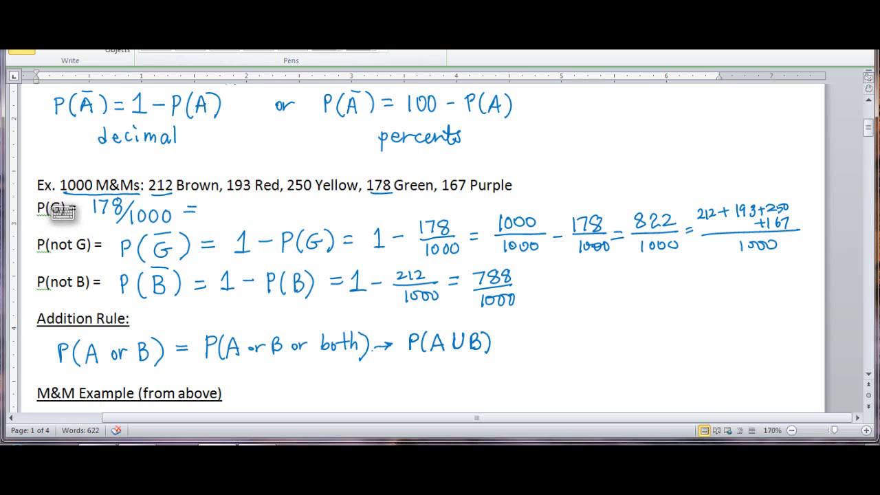
{"action": "left_click", "coordinate": [330, 48]}
{"action": "left_click", "coordinate": [380, 82]}
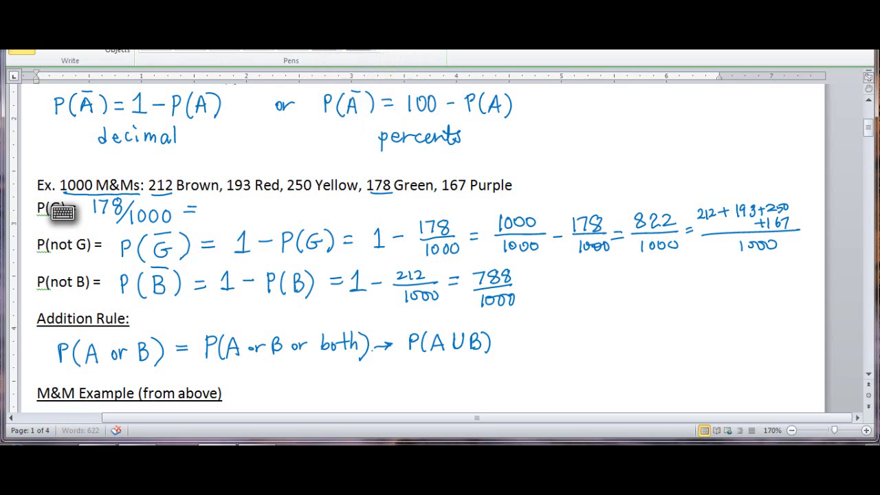
{"action": "left_click_drag", "start_coordinate": [462, 326], "coordinate": [513, 321]}
{"action": "mouse_move", "coordinate": [516, 321]}
{"action": "left_mouse_down"}
{"action": "mouse_move", "coordinate": [565, 322]}
{"action": "mouse_move", "coordinate": [514, 327]}
{"action": "left_mouse_up"}
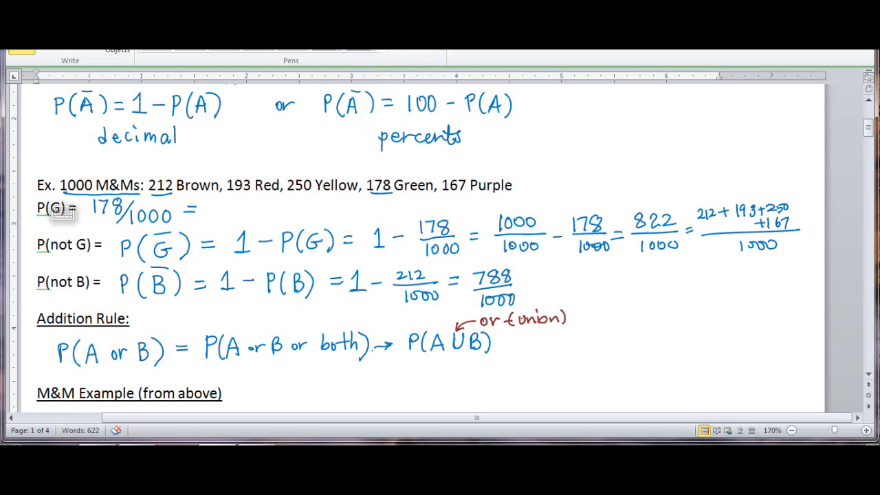
- Return to blue ink and write = P(A) + P(B) after P(A∪B)
{"action": "left_click", "coordinate": [334, 44]}
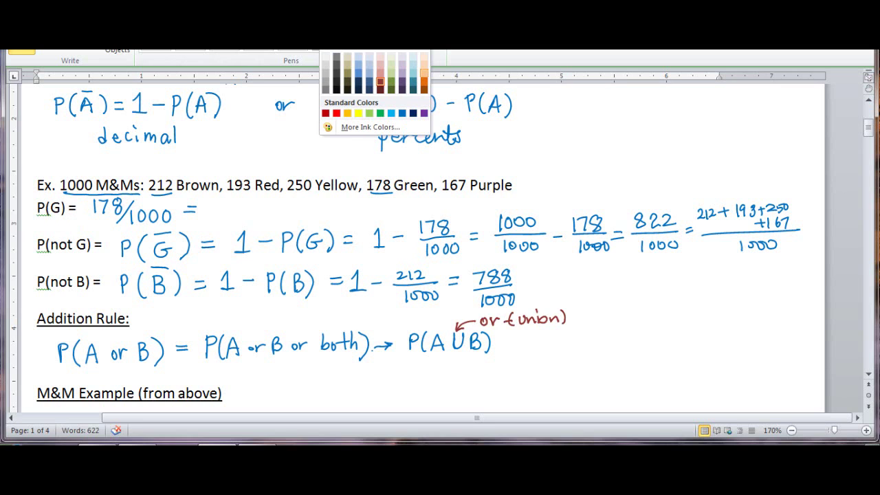
{"action": "left_click", "coordinate": [402, 113]}
{"action": "mouse_move", "coordinate": [504, 342]}
{"action": "left_mouse_down"}
{"action": "mouse_move", "coordinate": [537, 353]}
{"action": "mouse_move", "coordinate": [538, 344]}
{"action": "left_mouse_up"}
{"action": "mouse_move", "coordinate": [554, 331]}
{"action": "left_mouse_down"}
{"action": "mouse_move", "coordinate": [553, 351]}
{"action": "mouse_move", "coordinate": [570, 342]}
{"action": "left_mouse_up"}
{"action": "mouse_move", "coordinate": [575, 331]}
{"action": "left_mouse_down"}
{"action": "mouse_move", "coordinate": [576, 350]}
{"action": "mouse_move", "coordinate": [598, 340]}
{"action": "left_mouse_up"}
{"action": "mouse_move", "coordinate": [591, 333]}
{"action": "left_mouse_down"}
{"action": "mouse_move", "coordinate": [590, 348]}
{"action": "mouse_move", "coordinate": [610, 349]}
{"action": "mouse_move", "coordinate": [611, 342]}
{"action": "left_mouse_up"}
{"action": "left_click_drag", "start_coordinate": [629, 328], "coordinate": [629, 351]}
{"action": "mouse_move", "coordinate": [632, 331]}
{"action": "left_mouse_down"}
{"action": "mouse_move", "coordinate": [635, 349]}
{"action": "mouse_move", "coordinate": [666, 345]}
{"action": "left_mouse_up"}
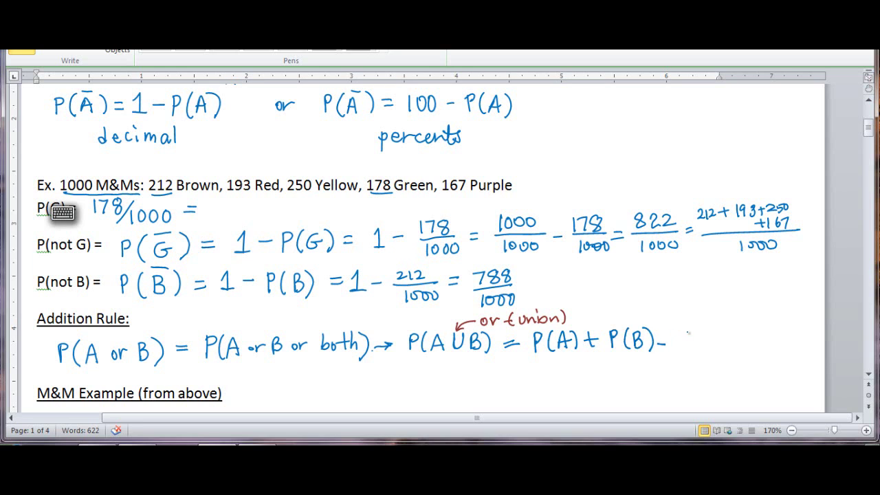
- Finish the addition rule with − P(Both)
{"action": "left_click_drag", "start_coordinate": [679, 337], "coordinate": [680, 354]}
{"action": "mouse_move", "coordinate": [680, 337]}
{"action": "left_mouse_down"}
{"action": "mouse_move", "coordinate": [692, 355]}
{"action": "mouse_move", "coordinate": [702, 353]}
{"action": "left_mouse_up"}
{"action": "left_click_drag", "start_coordinate": [702, 337], "coordinate": [723, 345]}
{"action": "left_click_drag", "start_coordinate": [729, 332], "coordinate": [734, 348]}
{"action": "left_click_drag", "start_coordinate": [735, 341], "coordinate": [746, 348]}
{"action": "left_click_drag", "start_coordinate": [752, 332], "coordinate": [755, 352]}
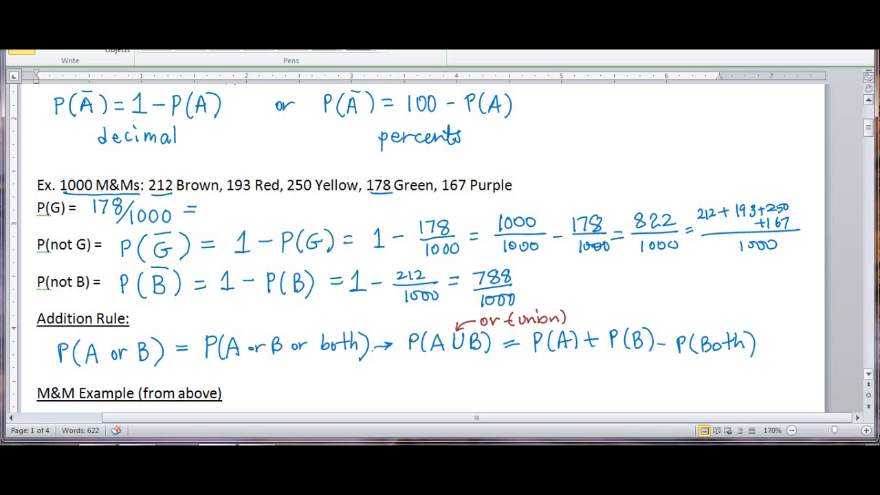
- Draw a rectangle containing two overlapping circles labelled A and B
{"action": "scroll", "coordinate": [63, 213], "scroll_direction": "down", "scroll_amount": 3}
{"action": "scroll", "coordinate": [63, 213], "scroll_direction": "down", "scroll_amount": 2}
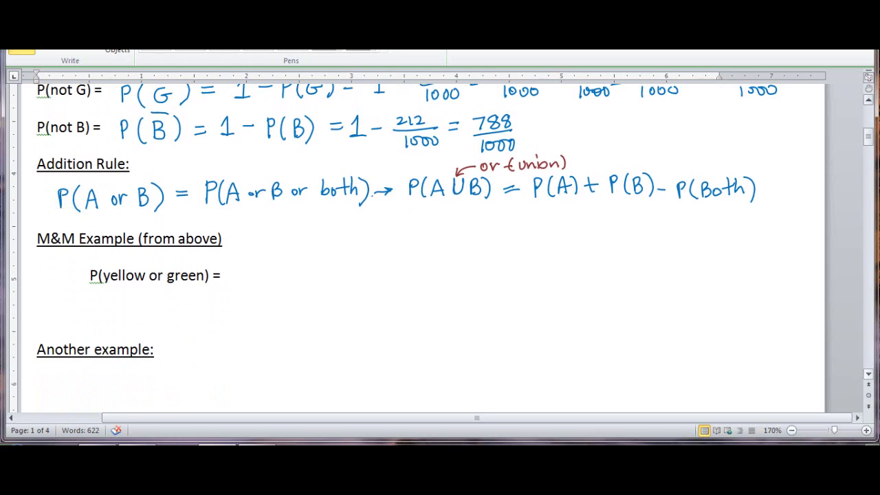
{"action": "mouse_move", "coordinate": [599, 208]}
{"action": "left_mouse_down"}
{"action": "mouse_move", "coordinate": [599, 252]}
{"action": "mouse_move", "coordinate": [652, 207]}
{"action": "mouse_move", "coordinate": [749, 207]}
{"action": "mouse_move", "coordinate": [745, 281]}
{"action": "left_mouse_up"}
{"action": "mouse_move", "coordinate": [600, 249]}
{"action": "left_mouse_down"}
{"action": "mouse_move", "coordinate": [601, 281]}
{"action": "mouse_move", "coordinate": [742, 274]}
{"action": "mouse_move", "coordinate": [751, 258]}
{"action": "left_mouse_up"}
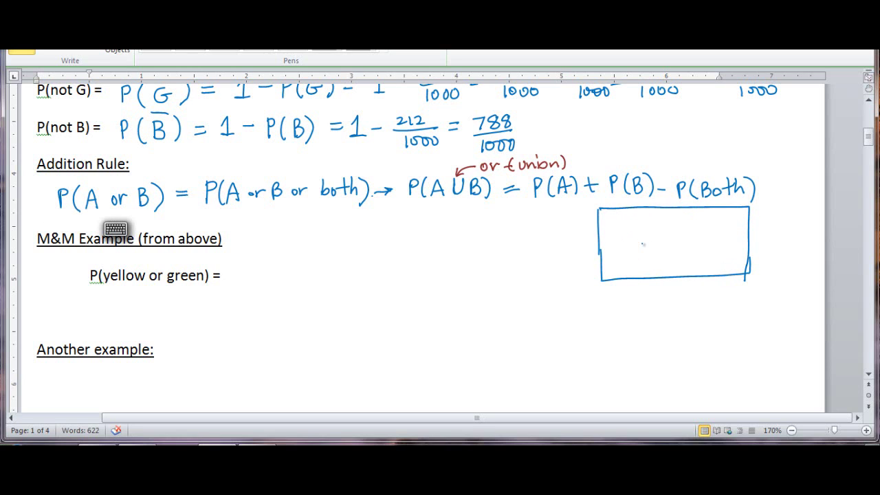
{"action": "mouse_move", "coordinate": [636, 222]}
{"action": "left_mouse_down"}
{"action": "mouse_move", "coordinate": [639, 253]}
{"action": "mouse_move", "coordinate": [657, 228]}
{"action": "mouse_move", "coordinate": [634, 223]}
{"action": "mouse_move", "coordinate": [687, 223]}
{"action": "mouse_move", "coordinate": [653, 251]}
{"action": "mouse_move", "coordinate": [691, 247]}
{"action": "mouse_move", "coordinate": [688, 222]}
{"action": "left_mouse_up"}
{"action": "mouse_move", "coordinate": [611, 233]}
{"action": "left_mouse_down"}
{"action": "mouse_move", "coordinate": [616, 215]}
{"action": "mouse_move", "coordinate": [626, 224]}
{"action": "left_mouse_up"}
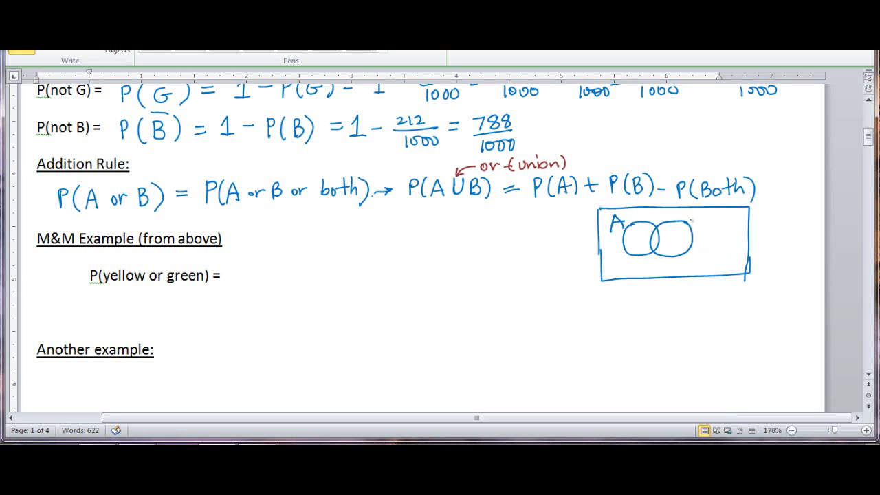
{"action": "left_click_drag", "start_coordinate": [702, 219], "coordinate": [703, 229]}
{"action": "left_click_drag", "start_coordinate": [701, 217], "coordinate": [703, 231]}
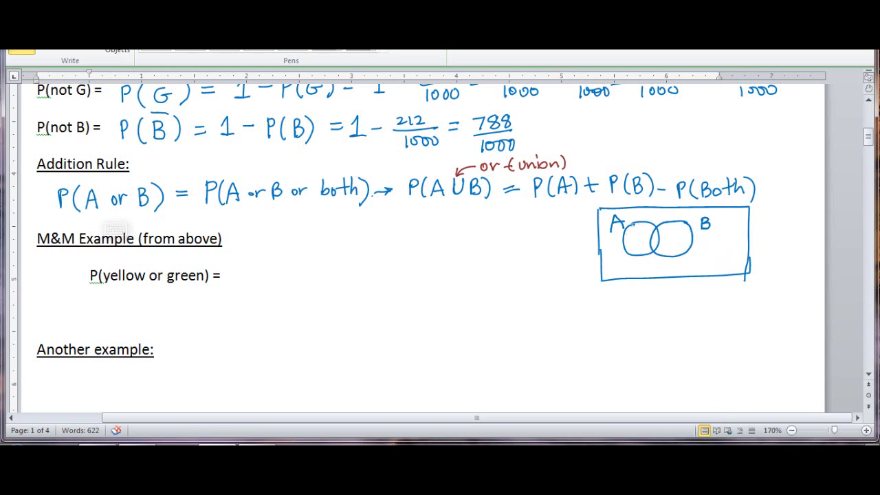
- Hatch both circles, darken the overlap, and lengthen the minus sign before P(Both)
{"action": "mouse_move", "coordinate": [637, 226]}
{"action": "left_mouse_down"}
{"action": "mouse_move", "coordinate": [625, 239]}
{"action": "mouse_move", "coordinate": [647, 255]}
{"action": "left_mouse_up"}
{"action": "mouse_move", "coordinate": [688, 229]}
{"action": "left_mouse_down"}
{"action": "mouse_move", "coordinate": [673, 250]}
{"action": "mouse_move", "coordinate": [671, 230]}
{"action": "mouse_move", "coordinate": [667, 243]}
{"action": "mouse_move", "coordinate": [664, 228]}
{"action": "mouse_move", "coordinate": [651, 249]}
{"action": "left_mouse_up"}
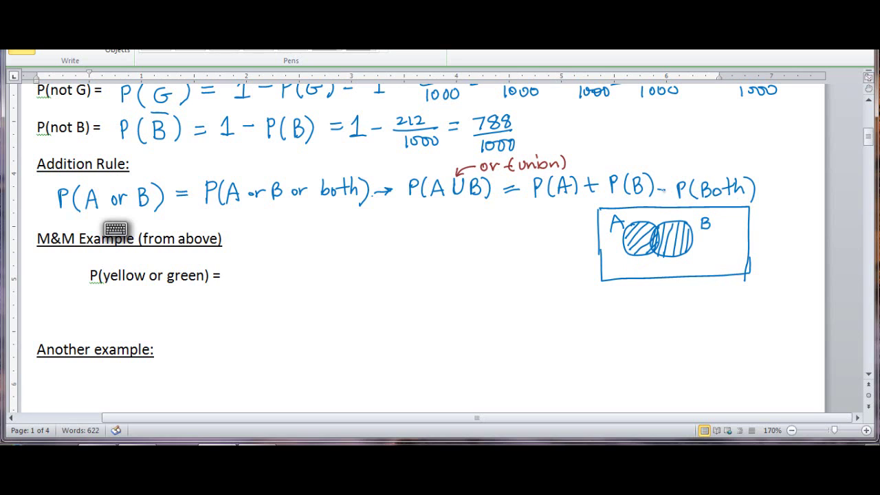
{"action": "left_click_drag", "start_coordinate": [660, 191], "coordinate": [675, 189]}
{"action": "left_click_drag", "start_coordinate": [659, 231], "coordinate": [654, 249]}
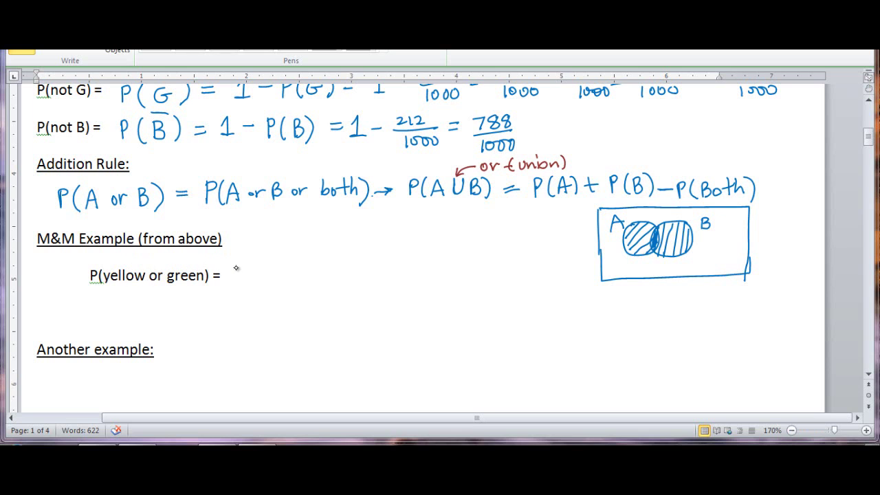
- Ink P(Y∪G) = P(Y) + after 'P(yellow or green) ='
{"action": "left_click_drag", "start_coordinate": [235, 266], "coordinate": [234, 288]}
{"action": "mouse_move", "coordinate": [234, 267]}
{"action": "left_mouse_down"}
{"action": "mouse_move", "coordinate": [251, 286]}
{"action": "mouse_move", "coordinate": [261, 276]}
{"action": "left_mouse_up"}
{"action": "mouse_move", "coordinate": [268, 265]}
{"action": "left_mouse_down"}
{"action": "mouse_move", "coordinate": [264, 287]}
{"action": "mouse_move", "coordinate": [289, 265]}
{"action": "mouse_move", "coordinate": [319, 284]}
{"action": "mouse_move", "coordinate": [340, 264]}
{"action": "left_mouse_up"}
{"action": "mouse_move", "coordinate": [328, 273]}
{"action": "left_mouse_down"}
{"action": "mouse_move", "coordinate": [357, 273]}
{"action": "mouse_move", "coordinate": [359, 263]}
{"action": "left_mouse_up"}
{"action": "mouse_move", "coordinate": [377, 249]}
{"action": "left_mouse_down"}
{"action": "mouse_move", "coordinate": [373, 272]}
{"action": "mouse_move", "coordinate": [387, 263]}
{"action": "left_mouse_up"}
{"action": "left_click_drag", "start_coordinate": [393, 253], "coordinate": [390, 271]}
{"action": "mouse_move", "coordinate": [399, 252]}
{"action": "left_mouse_down"}
{"action": "mouse_move", "coordinate": [397, 272]}
{"action": "mouse_move", "coordinate": [421, 256]}
{"action": "left_mouse_up"}
{"action": "mouse_move", "coordinate": [414, 249]}
{"action": "left_mouse_down"}
{"action": "mouse_move", "coordinate": [413, 270]}
{"action": "mouse_move", "coordinate": [438, 260]}
{"action": "left_mouse_up"}
- Complete the addition-rule formula with P(G) − P(both)
{"action": "mouse_move", "coordinate": [457, 245]}
{"action": "left_mouse_down"}
{"action": "mouse_move", "coordinate": [453, 270]}
{"action": "mouse_move", "coordinate": [475, 258]}
{"action": "left_mouse_up"}
{"action": "left_click_drag", "start_coordinate": [474, 244], "coordinate": [476, 268]}
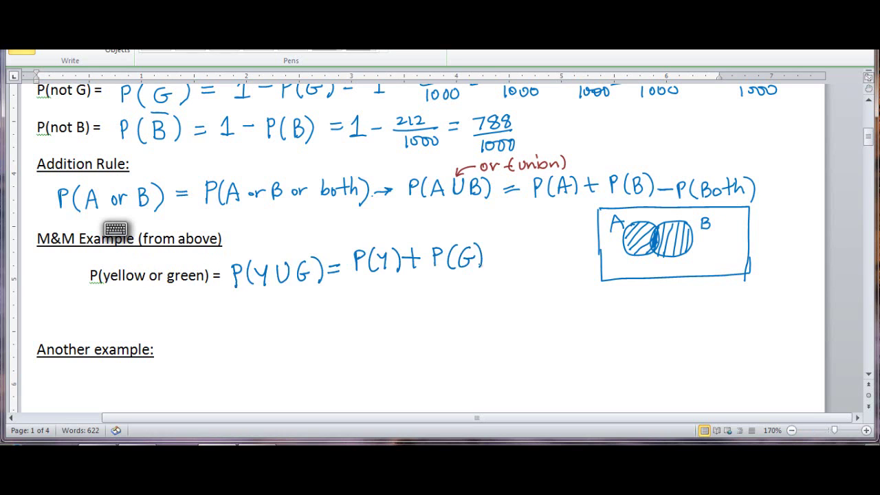
{"action": "mouse_move", "coordinate": [518, 246]}
{"action": "left_mouse_down"}
{"action": "mouse_move", "coordinate": [516, 268]}
{"action": "mouse_move", "coordinate": [518, 258]}
{"action": "left_mouse_up"}
{"action": "left_click_drag", "start_coordinate": [535, 244], "coordinate": [534, 269]}
{"action": "mouse_move", "coordinate": [542, 249]}
{"action": "left_mouse_down"}
{"action": "mouse_move", "coordinate": [541, 260]}
{"action": "mouse_move", "coordinate": [555, 257]}
{"action": "left_mouse_up"}
{"action": "mouse_move", "coordinate": [557, 244]}
{"action": "left_mouse_down"}
{"action": "mouse_move", "coordinate": [558, 260]}
{"action": "mouse_move", "coordinate": [562, 249]}
{"action": "left_mouse_up"}
{"action": "left_click_drag", "start_coordinate": [563, 245], "coordinate": [574, 262]}
{"action": "left_click_drag", "start_coordinate": [577, 242], "coordinate": [578, 264]}
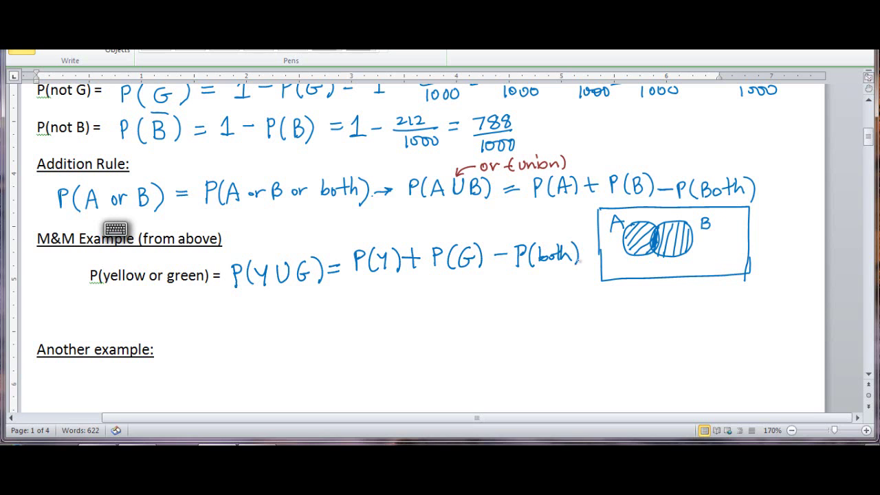
- On the next line, ink = (250 + 178 − 0)/1000 as a fraction
{"action": "left_click_drag", "start_coordinate": [330, 301], "coordinate": [343, 300]}
{"action": "scroll", "coordinate": [443, 235], "scroll_direction": "up", "scroll_amount": 3}
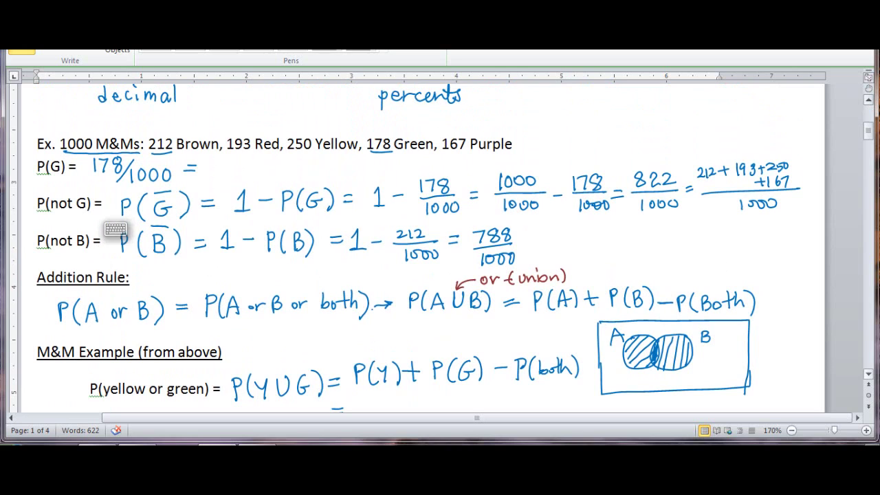
{"action": "left_click", "coordinate": [869, 373]}
{"action": "left_click", "coordinate": [869, 374]}
{"action": "left_click", "coordinate": [868, 373]}
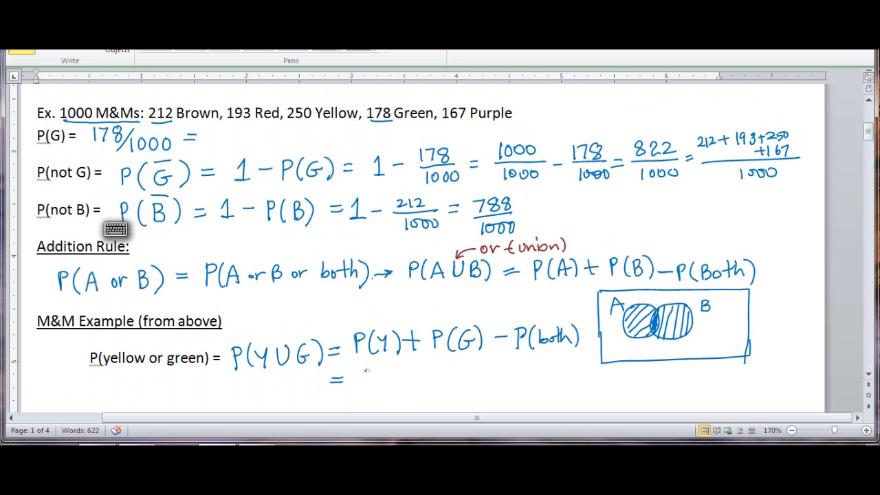
{"action": "mouse_move", "coordinate": [363, 370]}
{"action": "left_mouse_down"}
{"action": "mouse_move", "coordinate": [377, 379]}
{"action": "mouse_move", "coordinate": [417, 373]}
{"action": "mouse_move", "coordinate": [415, 364]}
{"action": "mouse_move", "coordinate": [429, 377]}
{"action": "mouse_move", "coordinate": [451, 375]}
{"action": "mouse_move", "coordinate": [456, 363]}
{"action": "mouse_move", "coordinate": [480, 370]}
{"action": "left_mouse_up"}
{"action": "left_click_drag", "start_coordinate": [355, 386], "coordinate": [526, 373]}
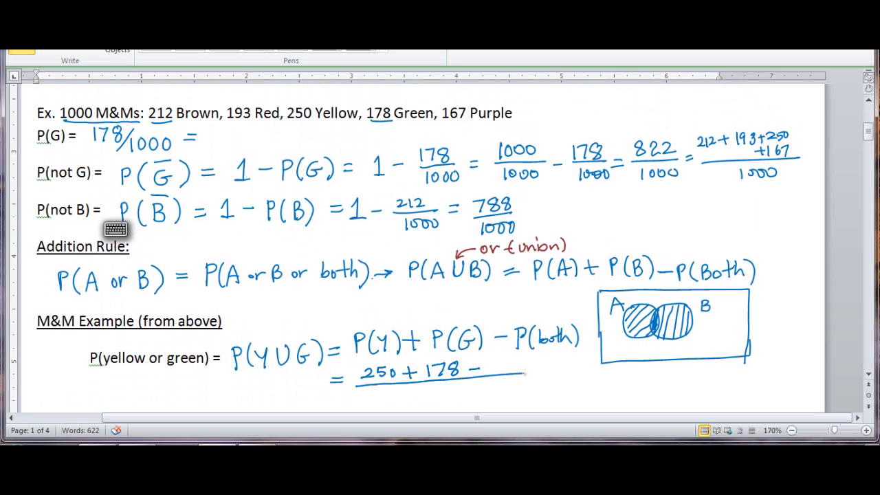
{"action": "mouse_move", "coordinate": [423, 390]}
{"action": "left_mouse_down"}
{"action": "mouse_move", "coordinate": [422, 400]}
{"action": "mouse_move", "coordinate": [453, 392]}
{"action": "left_mouse_up"}
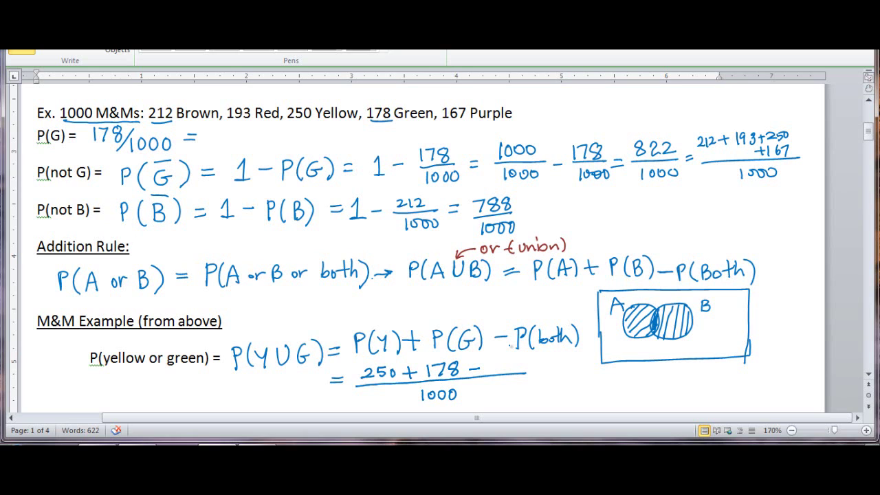
{"action": "mouse_move", "coordinate": [498, 362]}
{"action": "left_mouse_down"}
{"action": "mouse_move", "coordinate": [490, 369]}
{"action": "mouse_move", "coordinate": [499, 363]}
{"action": "mouse_move", "coordinate": [553, 382]}
{"action": "mouse_move", "coordinate": [590, 375]}
{"action": "mouse_move", "coordinate": [575, 383]}
{"action": "mouse_move", "coordinate": [602, 381]}
{"action": "mouse_move", "coordinate": [577, 397]}
{"action": "mouse_move", "coordinate": [602, 395]}
{"action": "left_mouse_up"}
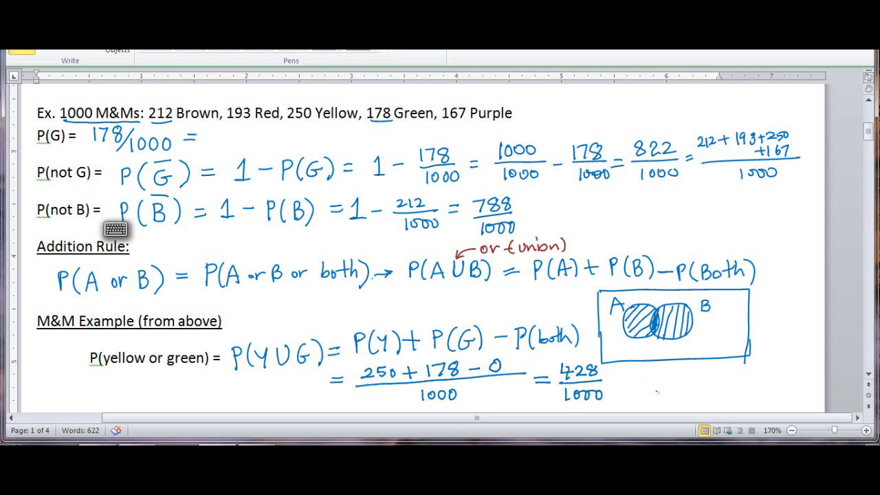